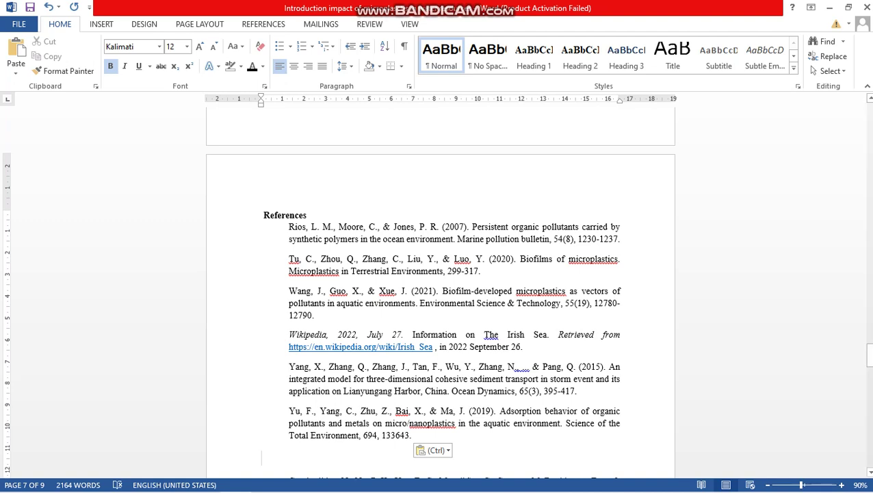
Step: Look through the unsorted entries under the References heading
{"action": "scroll", "coordinate": [440, 294], "scroll_direction": "down", "scroll_amount": 1}
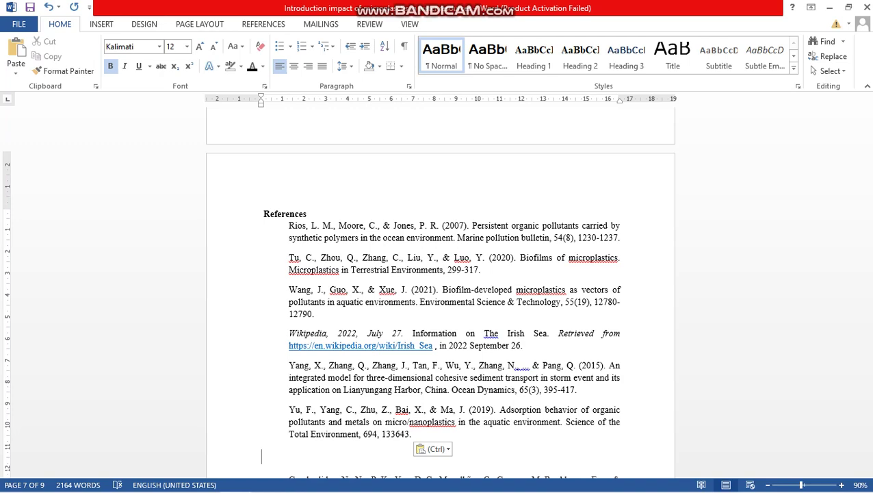
{"action": "scroll", "coordinate": [440, 294], "scroll_direction": "down", "scroll_amount": 1}
{"action": "scroll", "coordinate": [440, 294], "scroll_direction": "down", "scroll_amount": 4}
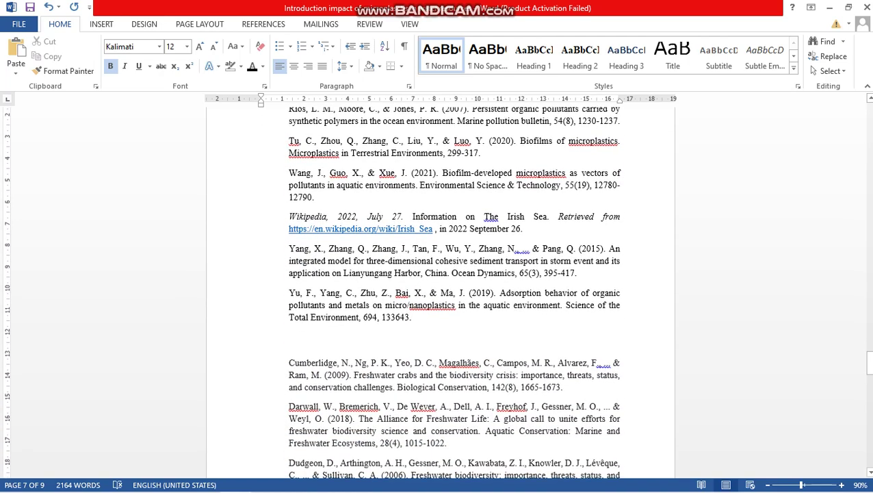
{"action": "scroll", "coordinate": [440, 294], "scroll_direction": "down", "scroll_amount": 20}
{"action": "scroll", "coordinate": [440, 294], "scroll_direction": "down", "scroll_amount": 8}
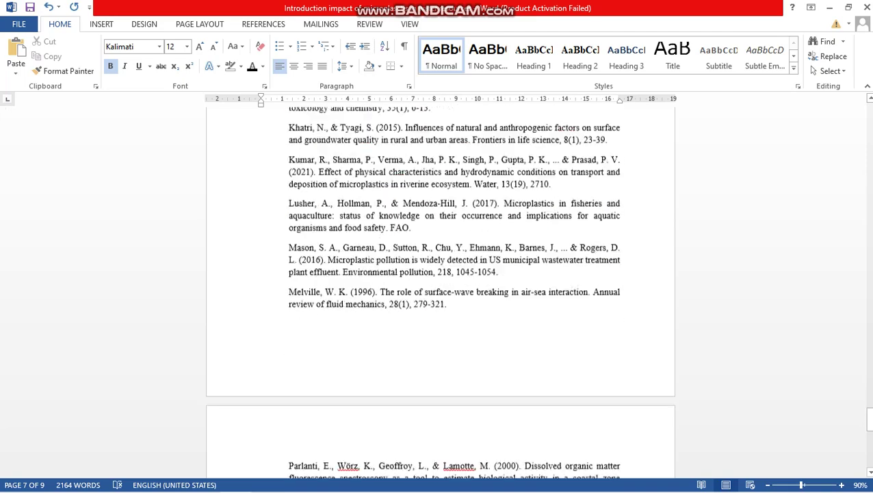
{"action": "scroll", "coordinate": [440, 294], "scroll_direction": "up", "scroll_amount": 20}
{"action": "scroll", "coordinate": [440, 294], "scroll_direction": "up", "scroll_amount": 13}
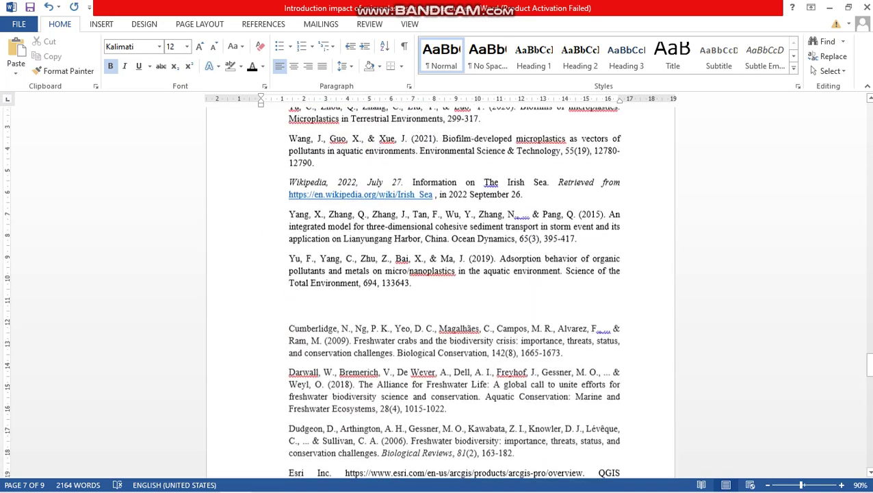
{"action": "key", "text": "ctrl+v"}
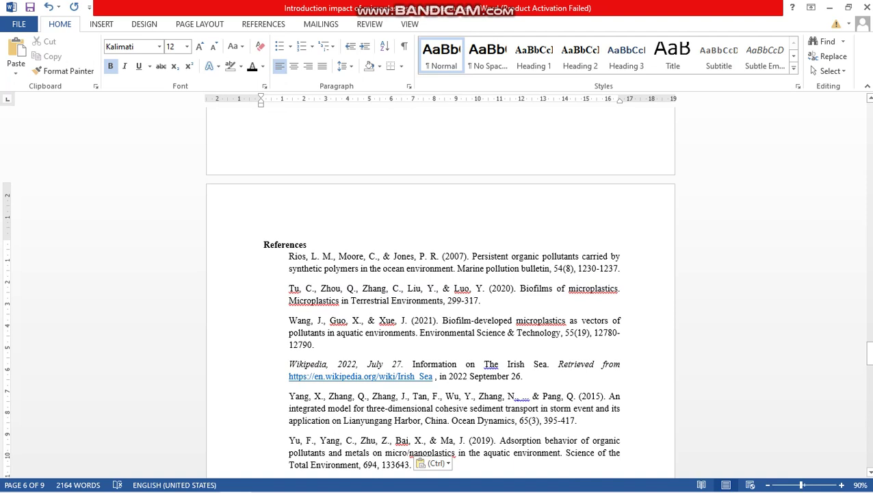
{"action": "key", "text": "Return"}
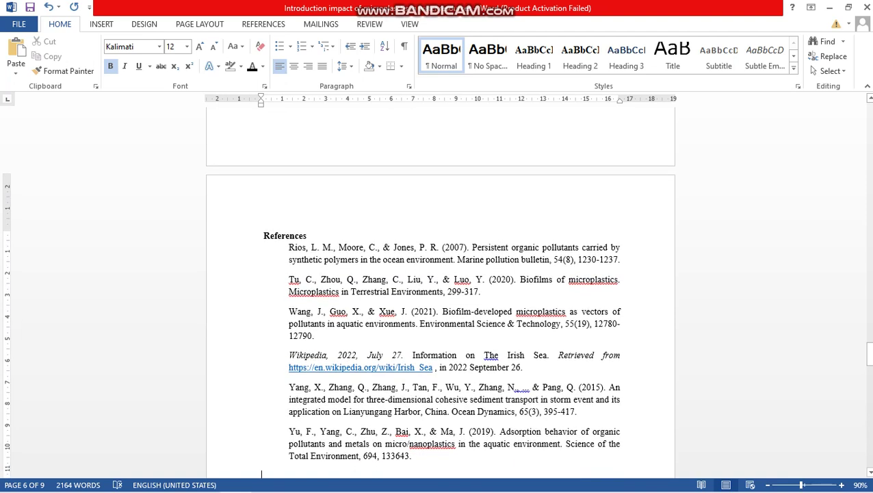
{"action": "key", "text": "ctrl+z"}
{"action": "scroll", "coordinate": [441, 292], "scroll_direction": "down", "scroll_amount": 1}
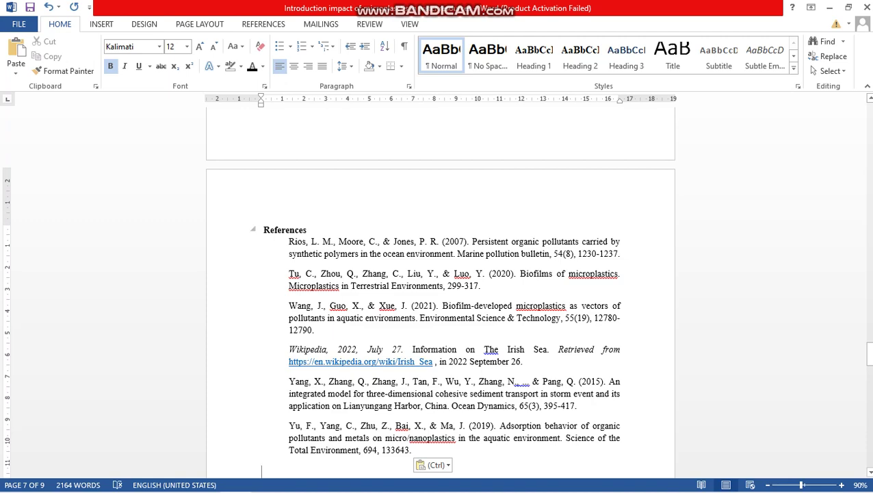
{"action": "left_click_drag", "start_coordinate": [263, 230], "coordinate": [412, 477]}
{"action": "left_click_drag", "start_coordinate": [274, 483], "coordinate": [393, 356]}
{"action": "key", "text": "ctrl+v"}
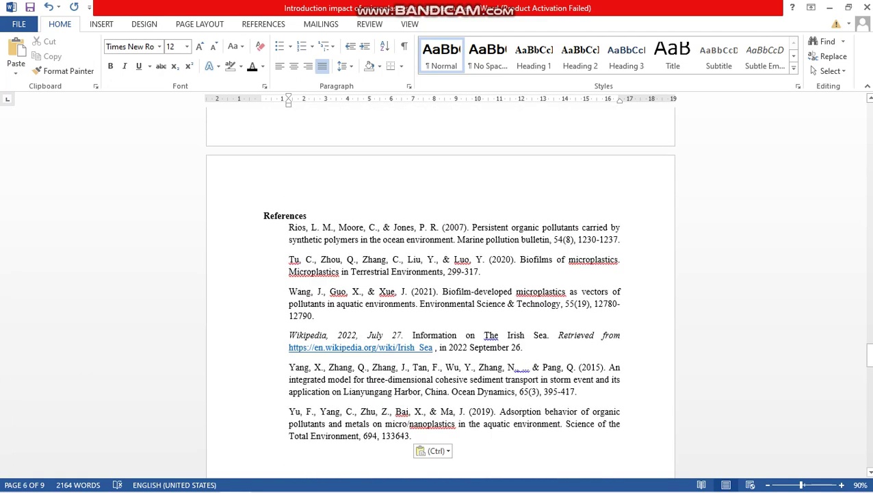
Step: Sort all entries under the References heading by paragraphs, as text in ascending order, with no header row
{"action": "left_click_drag", "start_coordinate": [289, 228], "coordinate": [411, 477]}
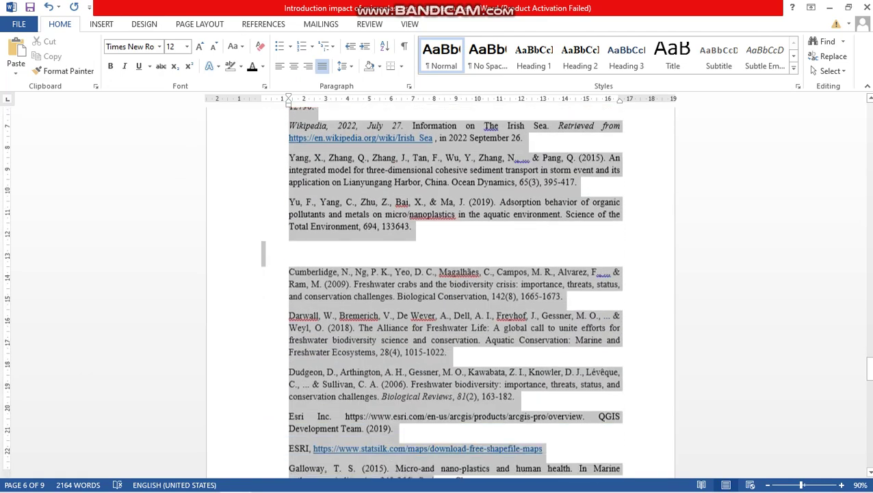
{"action": "key", "text": "shift+Down"}
{"action": "key", "text": "shift+Down"}
{"action": "key", "text": "shift+Down"}
{"action": "key", "text": "shift+Down"}
{"action": "key", "text": "shift+Down"}
{"action": "key", "text": "shift+Down"}
{"action": "key", "text": "shift+Down"}
{"action": "key", "text": "shift+Down"}
{"action": "key", "text": "shift+Down"}
{"action": "key", "text": "shift+Down"}
{"action": "key", "text": "shift+Down"}
{"action": "key", "text": "shift+Down"}
{"action": "key", "text": "shift+Down"}
{"action": "key", "text": "shift+Down"}
{"action": "key", "text": "shift+Down"}
{"action": "key", "text": "shift+Down"}
{"action": "key", "text": "shift+Down"}
{"action": "key", "text": "shift+Down"}
{"action": "key", "text": "shift+Down"}
{"action": "key", "text": "shift+Down"}
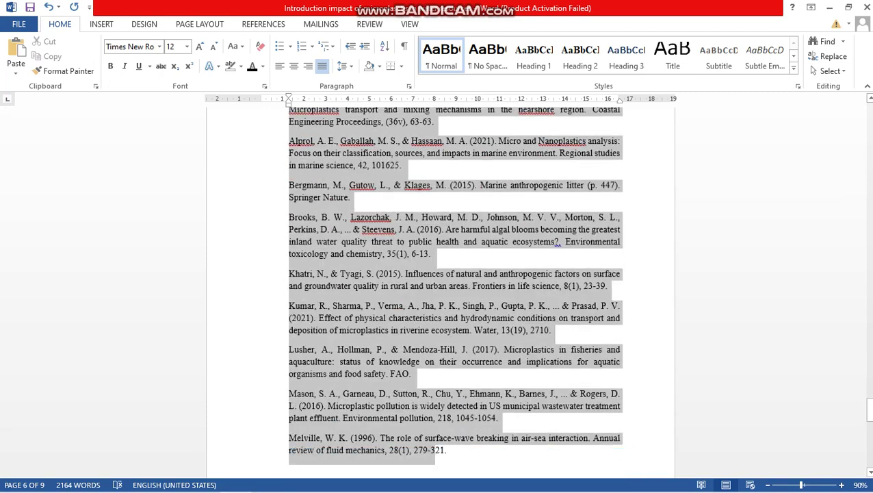
{"action": "key", "text": "shift+Down"}
{"action": "key", "text": "shift+Down"}
{"action": "key", "text": "shift+Down"}
{"action": "key", "text": "shift+Down"}
{"action": "key", "text": "shift+Down"}
{"action": "key", "text": "shift+Down"}
{"action": "key", "text": "shift+Down"}
{"action": "key", "text": "shift+Down"}
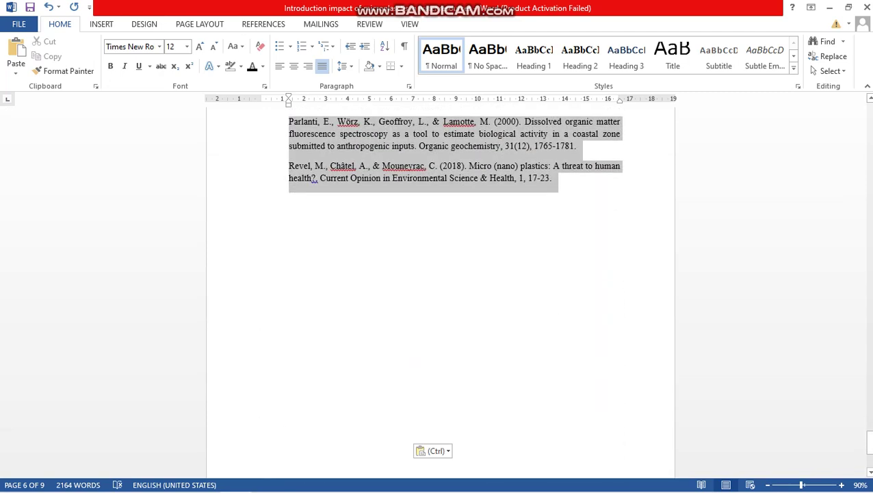
{"action": "scroll", "coordinate": [441, 292], "scroll_direction": "up", "scroll_amount": 20}
{"action": "scroll", "coordinate": [441, 292], "scroll_direction": "down", "scroll_amount": 7}
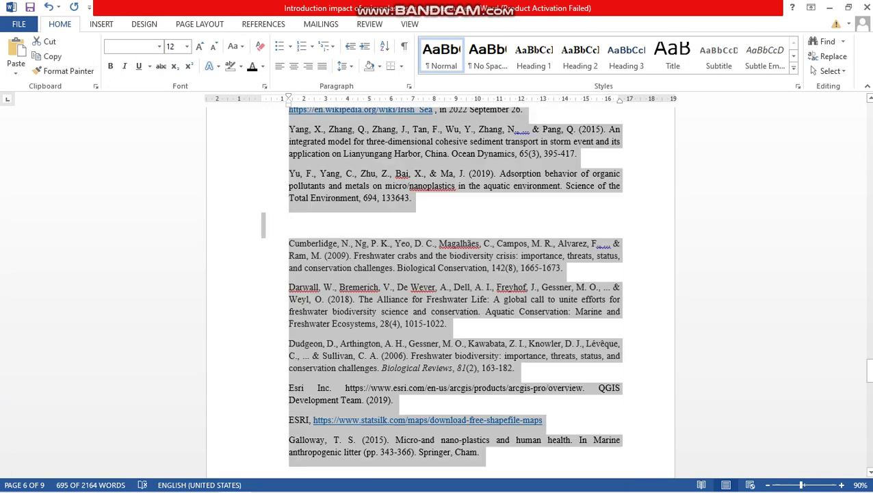
{"action": "scroll", "coordinate": [262, 224], "scroll_direction": "up", "scroll_amount": 7}
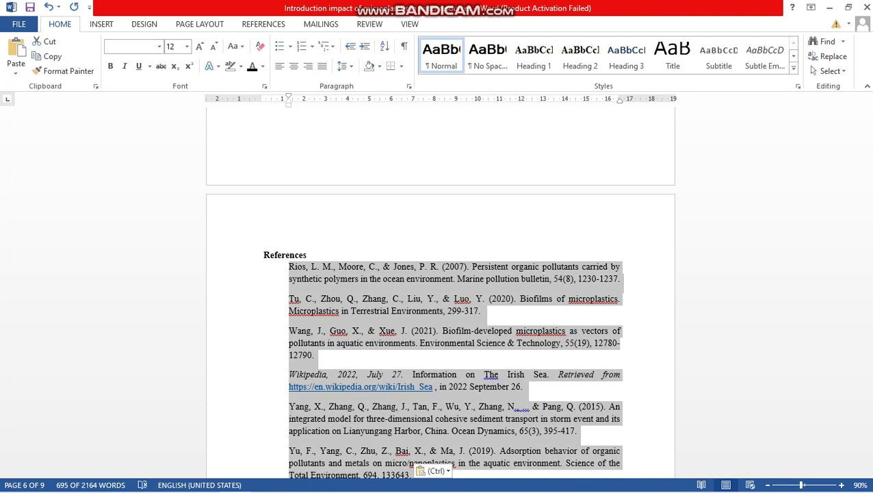
{"action": "left_click", "coordinate": [384, 46]}
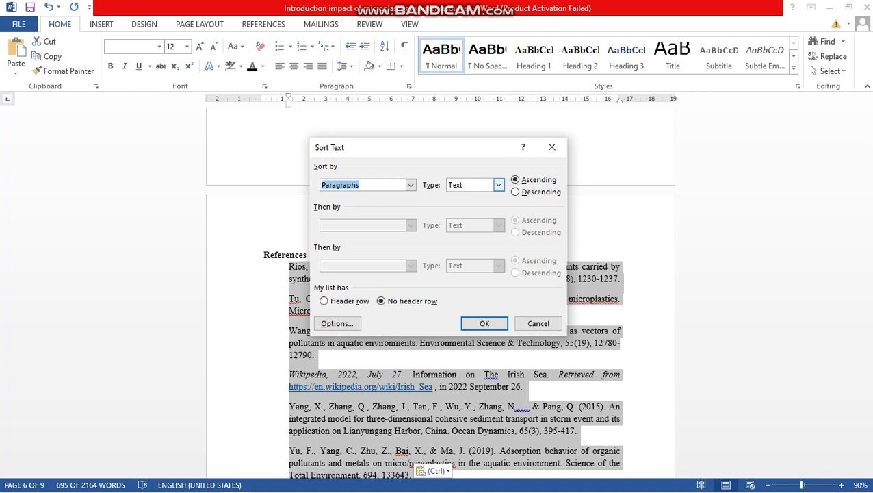
{"action": "left_click", "coordinate": [498, 185]}
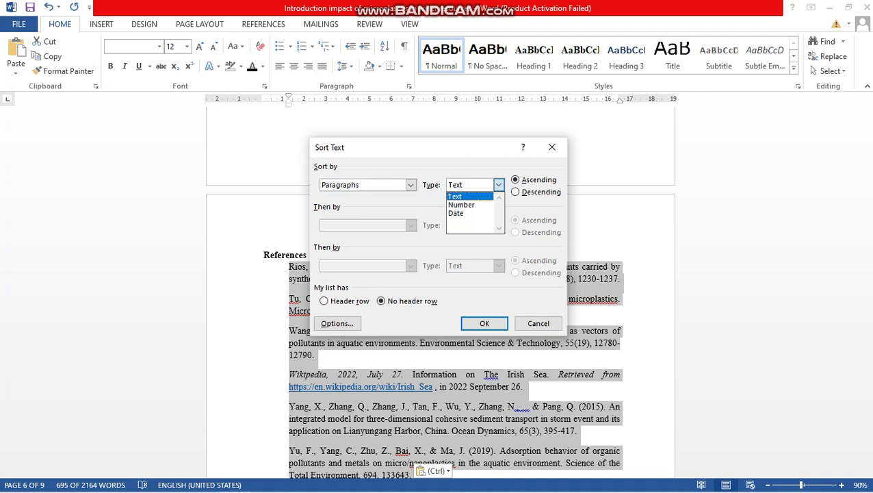
{"action": "left_click", "coordinate": [498, 185]}
{"action": "left_click", "coordinate": [410, 185]}
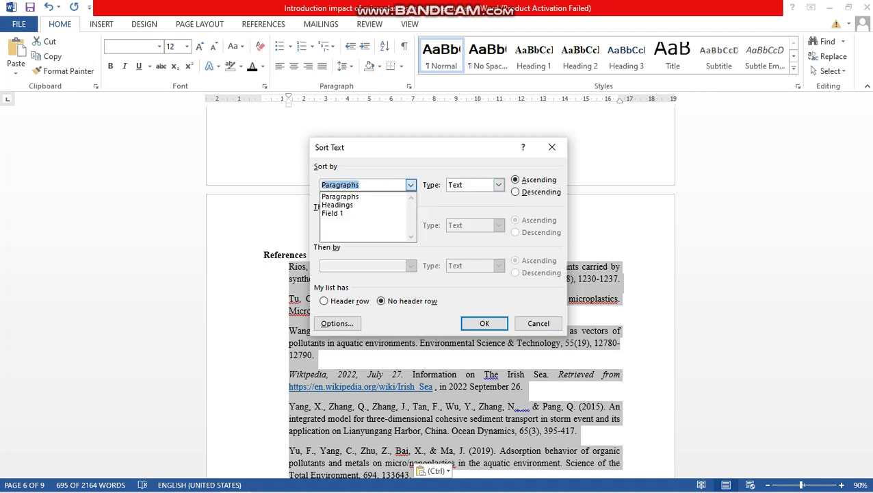
{"action": "left_click", "coordinate": [411, 185]}
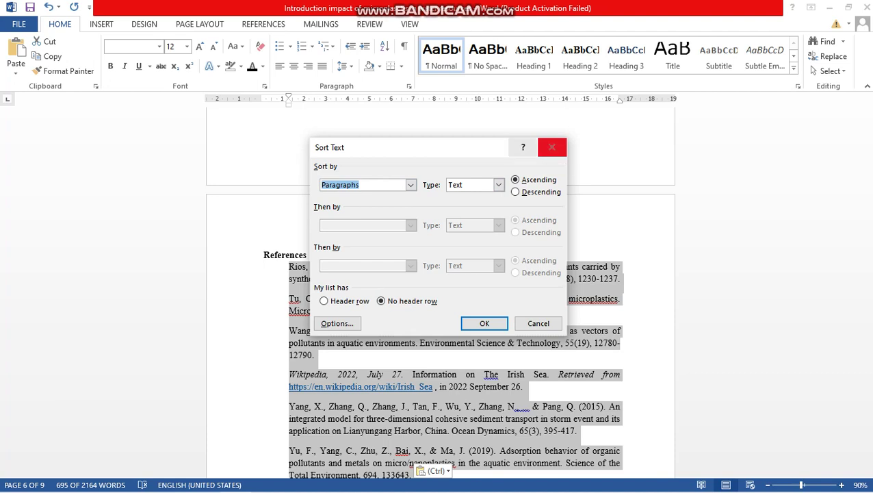
{"action": "left_click", "coordinate": [410, 185]}
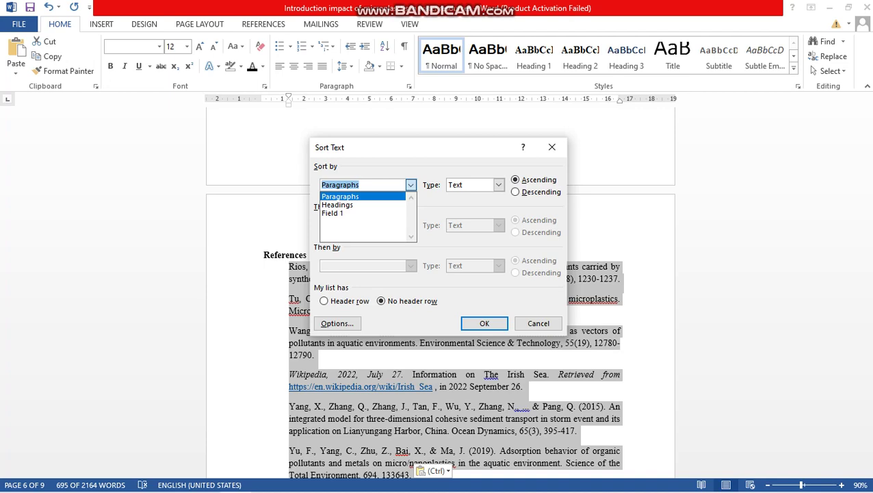
{"action": "left_click", "coordinate": [363, 196]}
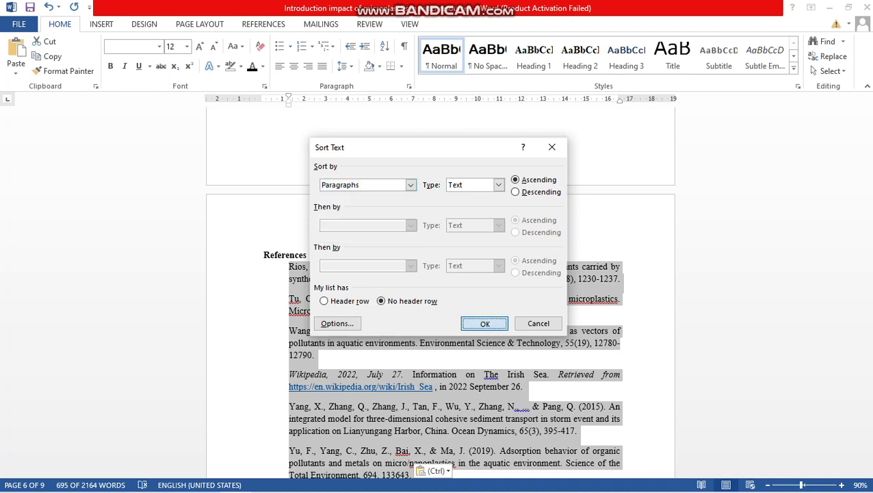
{"action": "key", "text": "Return"}
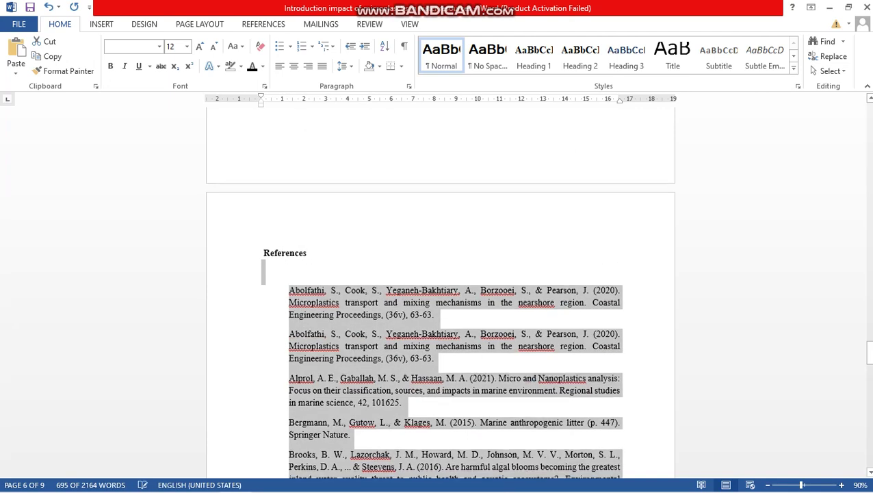
Step: Deselect the sorted references and check their alphabetical order
{"action": "scroll", "coordinate": [440, 343], "scroll_direction": "down", "scroll_amount": 1}
{"action": "left_click", "coordinate": [262, 240]}
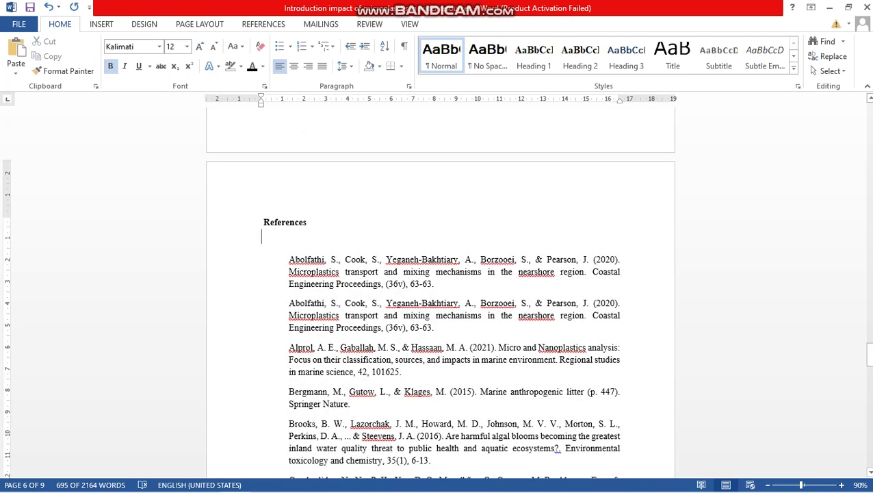
{"action": "scroll", "coordinate": [440, 308], "scroll_direction": "down", "scroll_amount": 1}
{"action": "scroll", "coordinate": [440, 308], "scroll_direction": "down", "scroll_amount": 3}
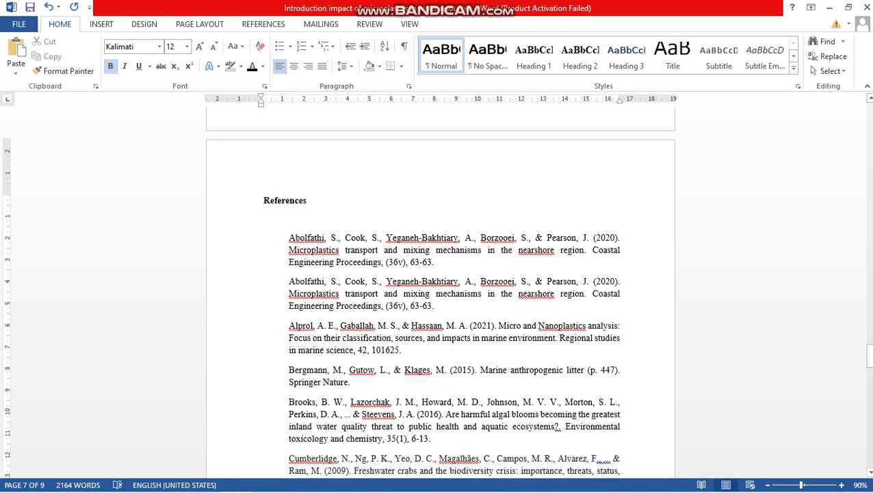
{"action": "scroll", "coordinate": [440, 308], "scroll_direction": "down", "scroll_amount": 1}
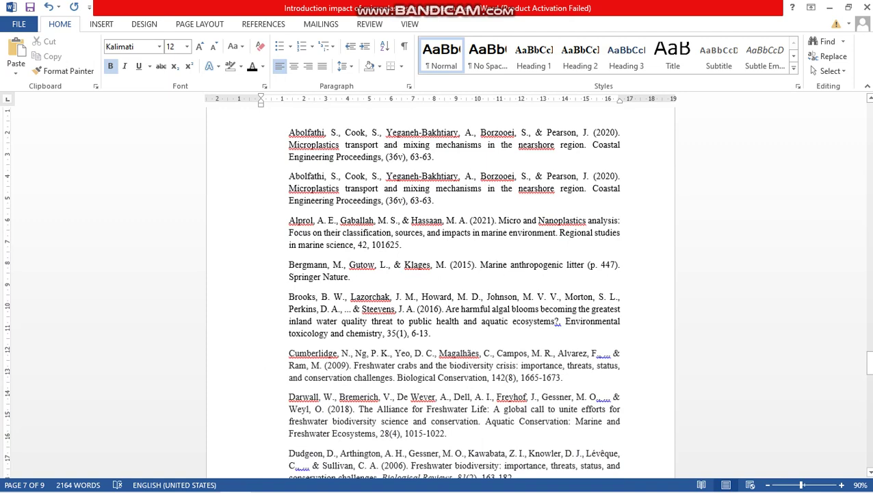
{"action": "scroll", "coordinate": [440, 308], "scroll_direction": "up", "scroll_amount": 2}
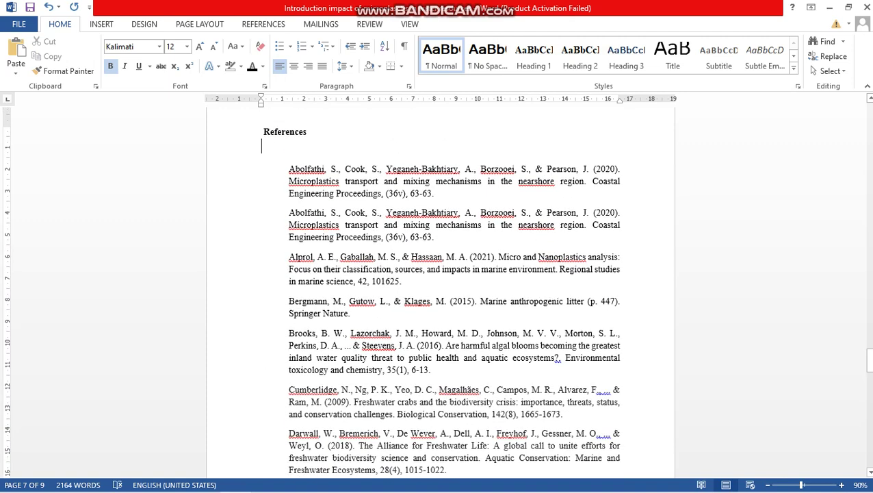
{"action": "scroll", "coordinate": [440, 301], "scroll_direction": "up", "scroll_amount": 1}
{"action": "scroll", "coordinate": [441, 302], "scroll_direction": "down", "scroll_amount": 1}
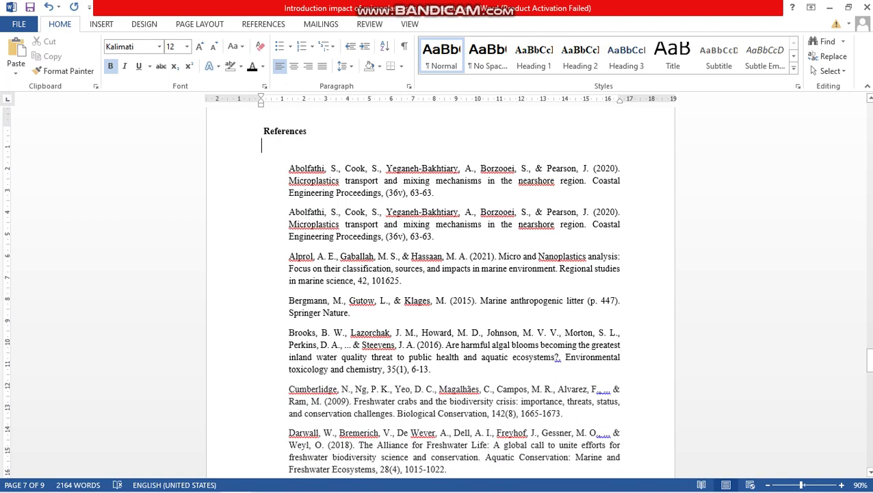
Step: Apply a hanging indent of 1.27 cm to all the reference entries below the References heading
{"action": "left_click_drag", "start_coordinate": [289, 167], "coordinate": [460, 476]}
{"action": "key", "text": "ctrl+shift+Down"}
{"action": "key", "text": "ctrl+shift+Down"}
{"action": "key", "text": "ctrl+shift+Down"}
{"action": "key", "text": "ctrl+shift+Down"}
{"action": "key", "text": "ctrl+shift+Down"}
{"action": "key", "text": "ctrl+shift+Down"}
{"action": "key", "text": "ctrl+shift+Down"}
{"action": "key", "text": "ctrl+shift+Down"}
{"action": "key", "text": "ctrl+shift+Down"}
{"action": "key", "text": "ctrl+shift+Down"}
{"action": "key", "text": "ctrl+shift+Down"}
{"action": "key", "text": "ctrl+shift+Down"}
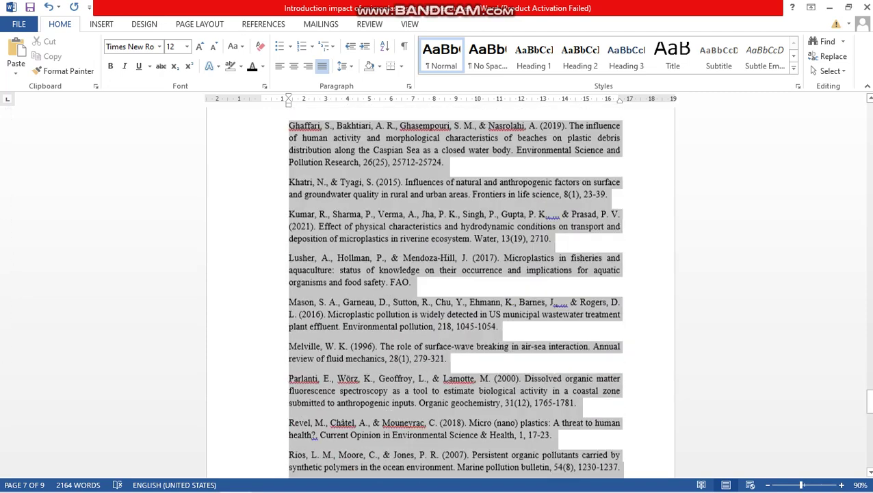
{"action": "scroll", "coordinate": [264, 384], "scroll_direction": "down", "scroll_amount": 5}
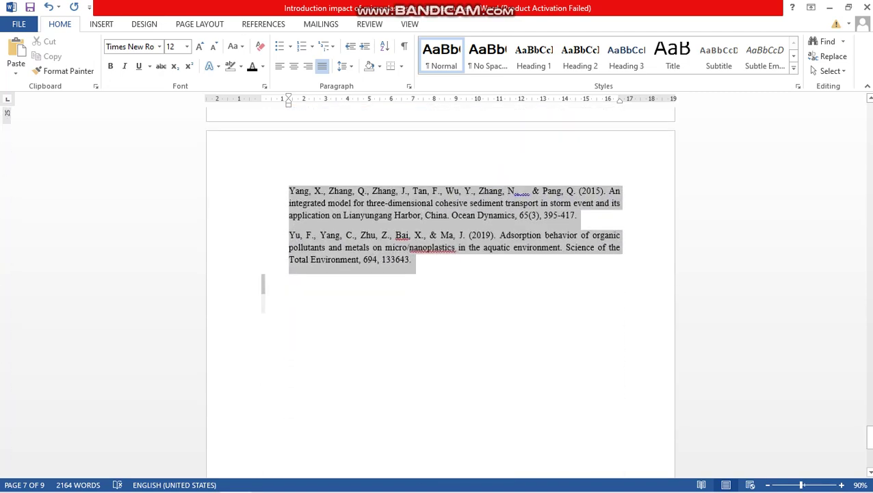
{"action": "scroll", "coordinate": [438, 295], "scroll_direction": "up", "scroll_amount": 15}
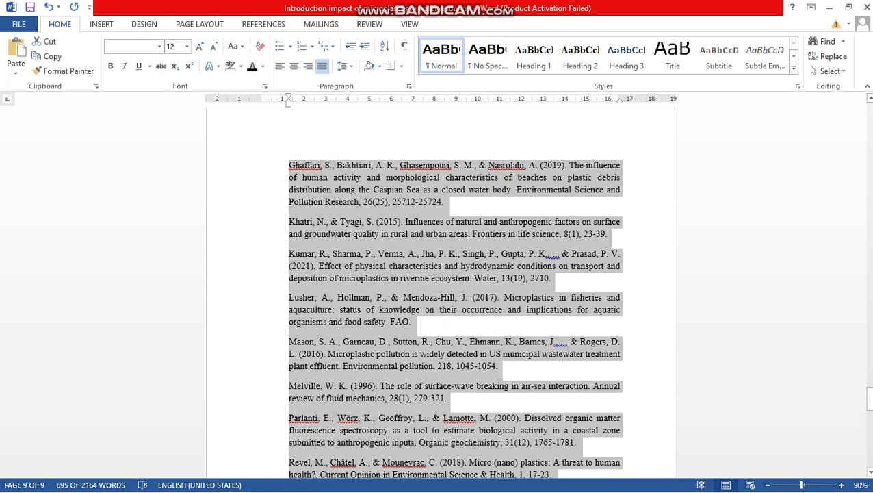
{"action": "scroll", "coordinate": [440, 292], "scroll_direction": "up", "scroll_amount": 14}
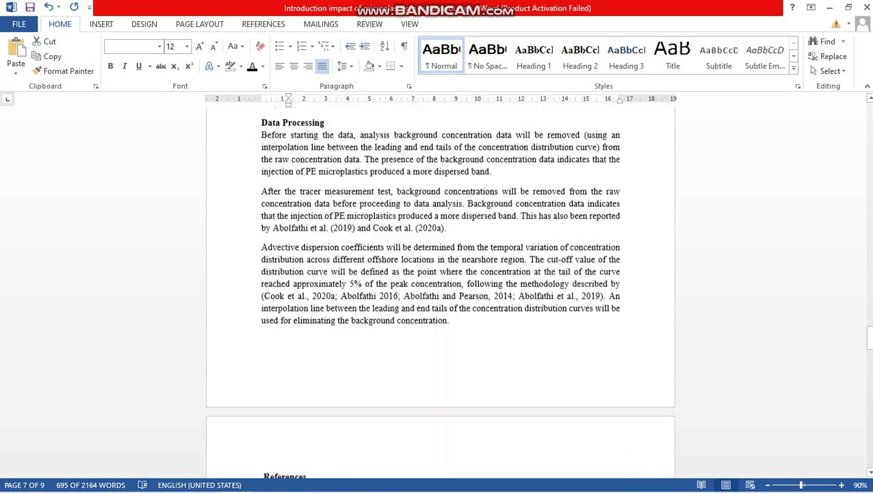
{"action": "scroll", "coordinate": [439, 292], "scroll_direction": "down", "scroll_amount": 7}
{"action": "scroll", "coordinate": [439, 292], "scroll_direction": "down", "scroll_amount": 3}
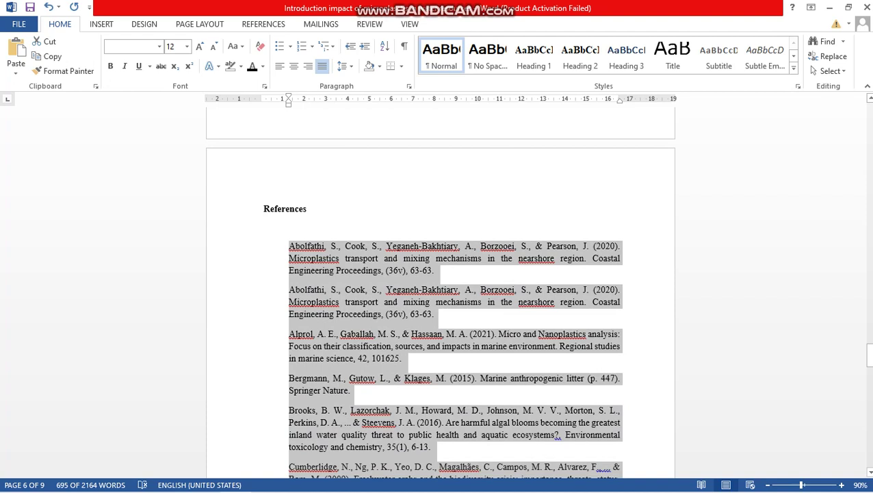
{"action": "right_click", "coordinate": [332, 261]}
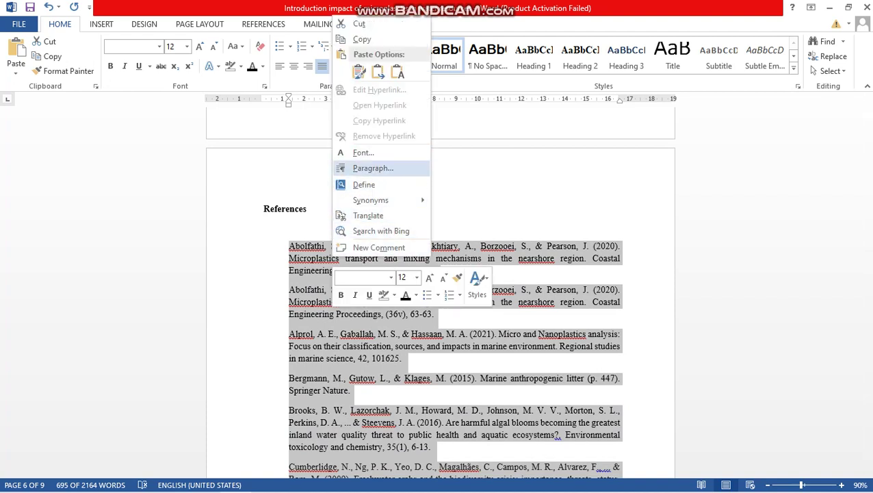
{"action": "left_click", "coordinate": [373, 168]}
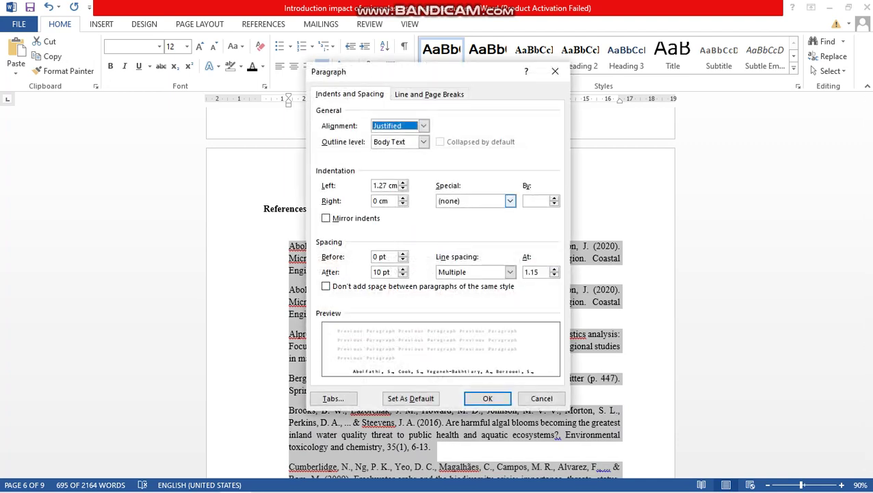
{"action": "left_click", "coordinate": [510, 201]}
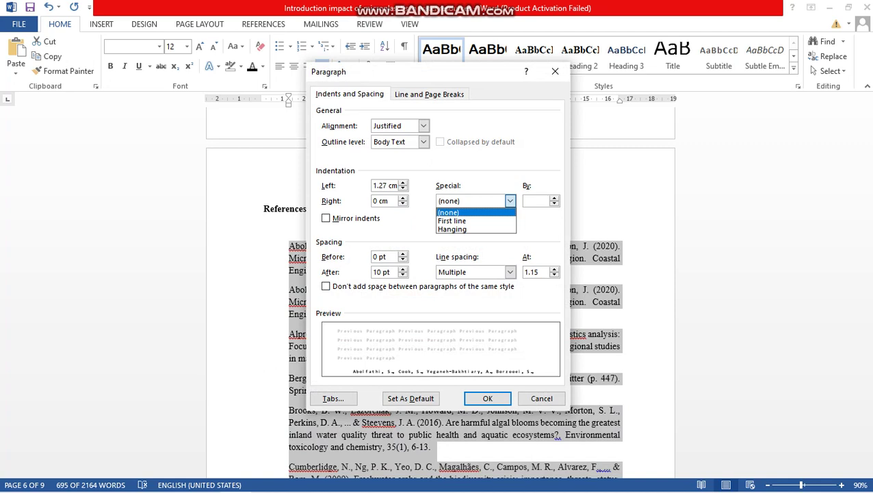
{"action": "key", "text": "Down"}
{"action": "key", "text": "Down"}
{"action": "key", "text": "Return"}
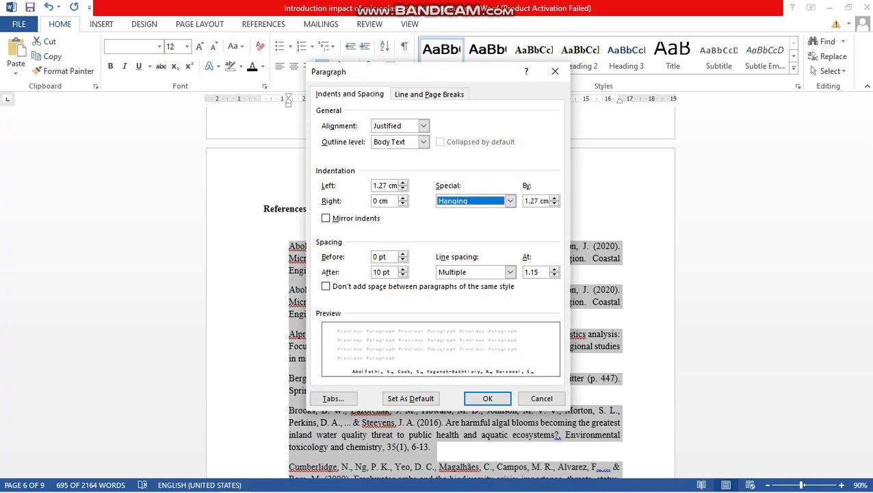
{"action": "left_click", "coordinate": [487, 399]}
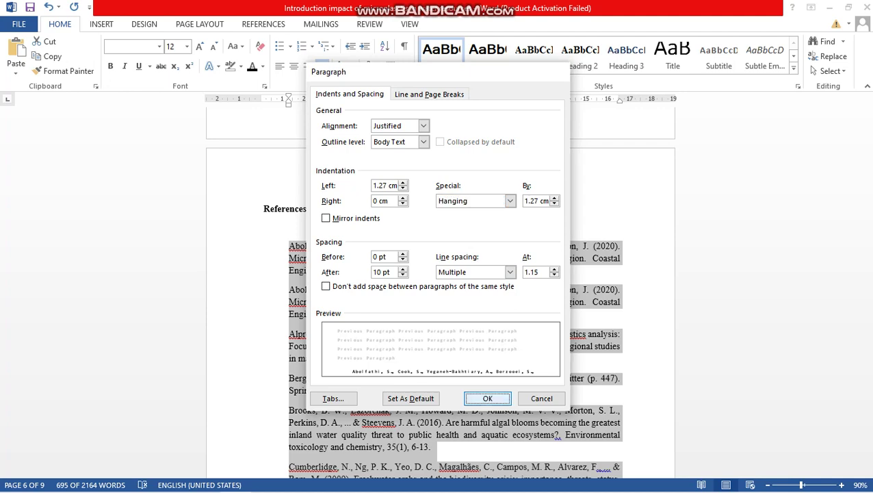
Step: Deselect the reference entries and delete the empty line between the References heading and the first entry
{"action": "left_click", "coordinate": [432, 358]}
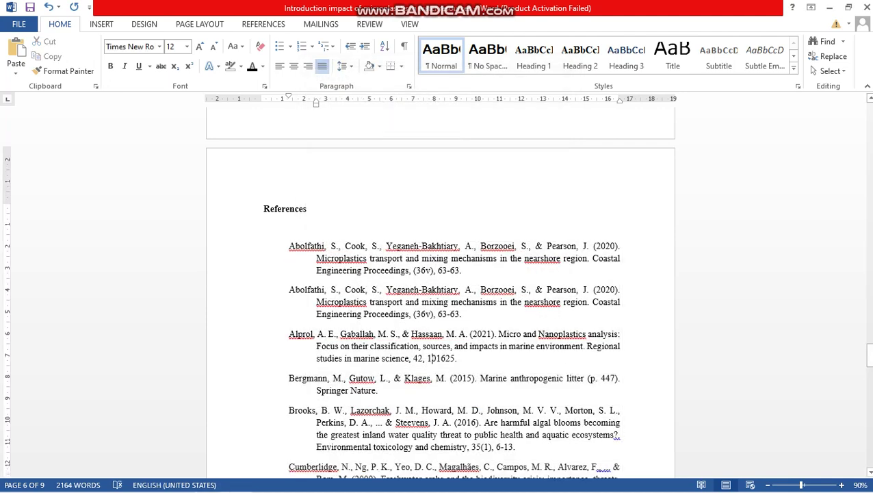
{"action": "scroll", "coordinate": [432, 358], "scroll_direction": "down", "scroll_amount": 1}
{"action": "scroll", "coordinate": [430, 338], "scroll_direction": "down", "scroll_amount": 1}
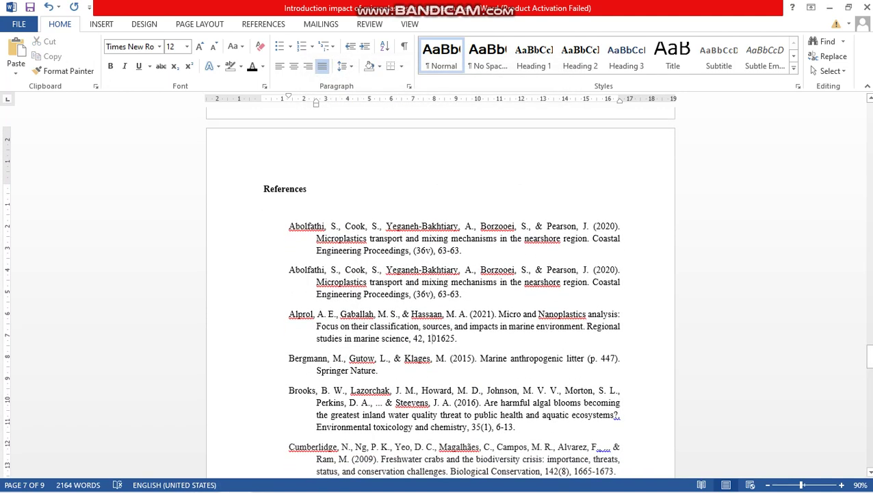
{"action": "left_click", "coordinate": [263, 203]}
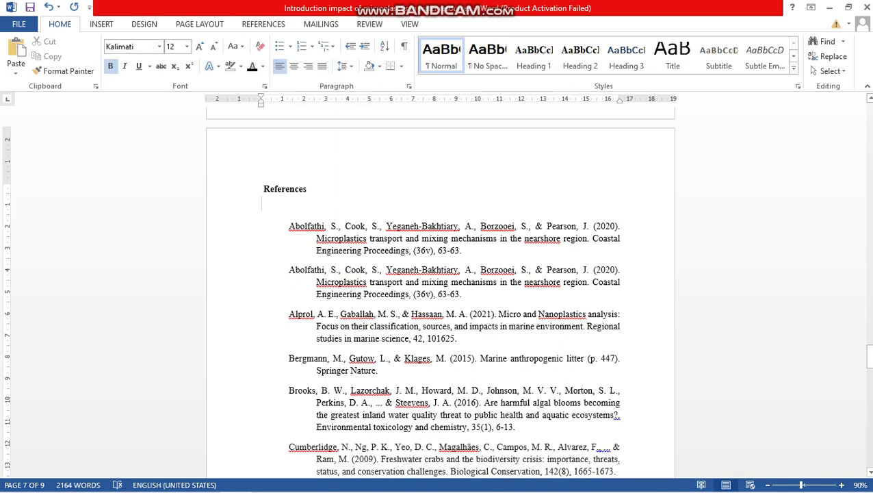
{"action": "key", "text": "BackSpace"}
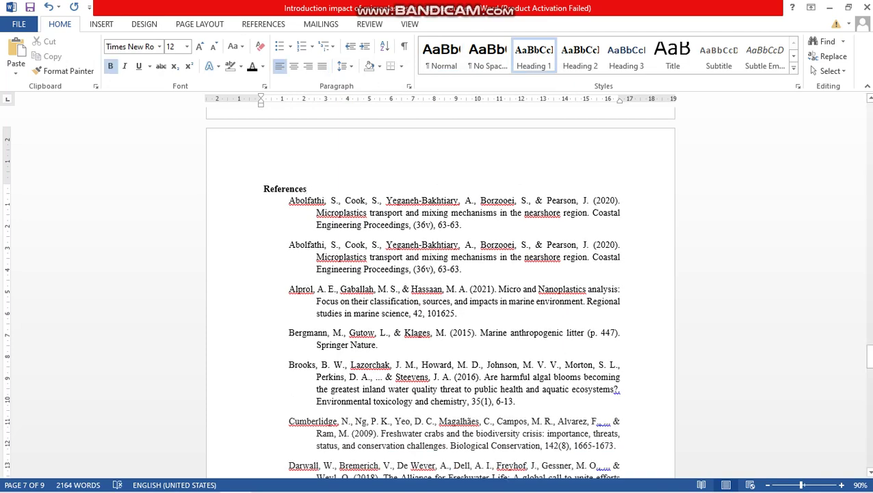
Step: Look through the whole reference list to check the hanging indents and alphabetical order of its entries
{"action": "scroll", "coordinate": [440, 294], "scroll_direction": "down", "scroll_amount": 10}
{"action": "scroll", "coordinate": [440, 294], "scroll_direction": "down", "scroll_amount": 15}
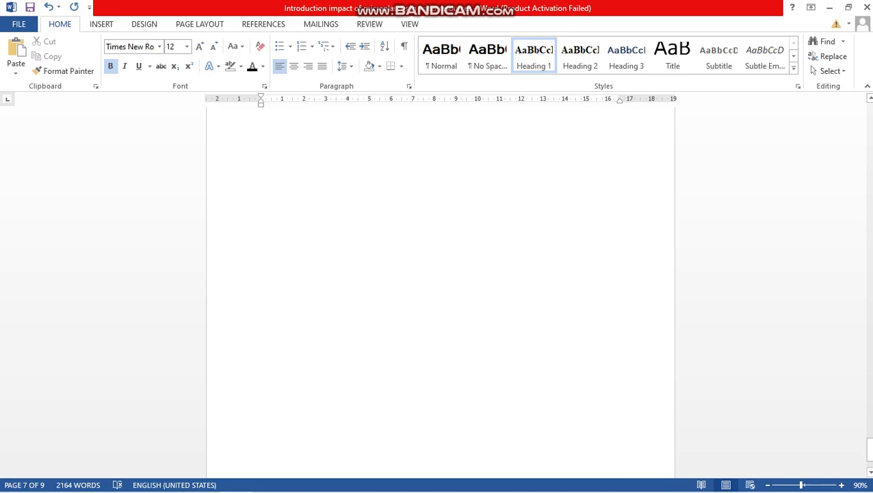
{"action": "scroll", "coordinate": [440, 294], "scroll_direction": "up", "scroll_amount": 15}
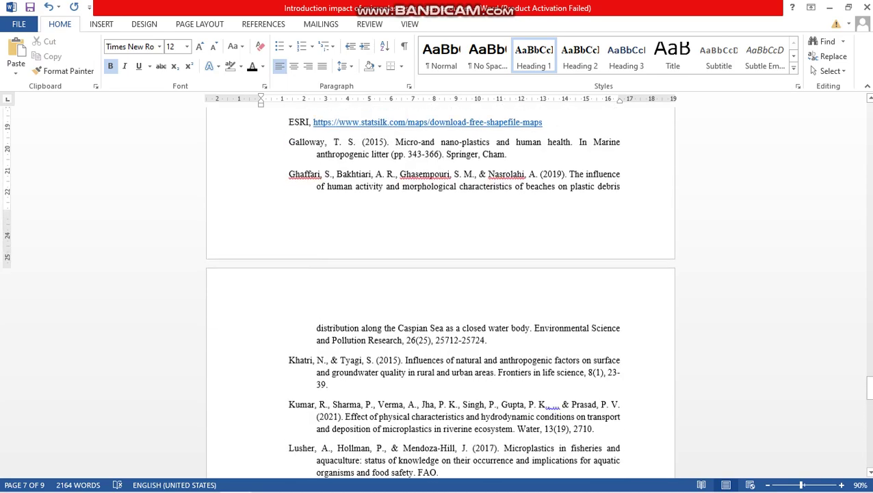
{"action": "scroll", "coordinate": [440, 295], "scroll_direction": "up", "scroll_amount": 7}
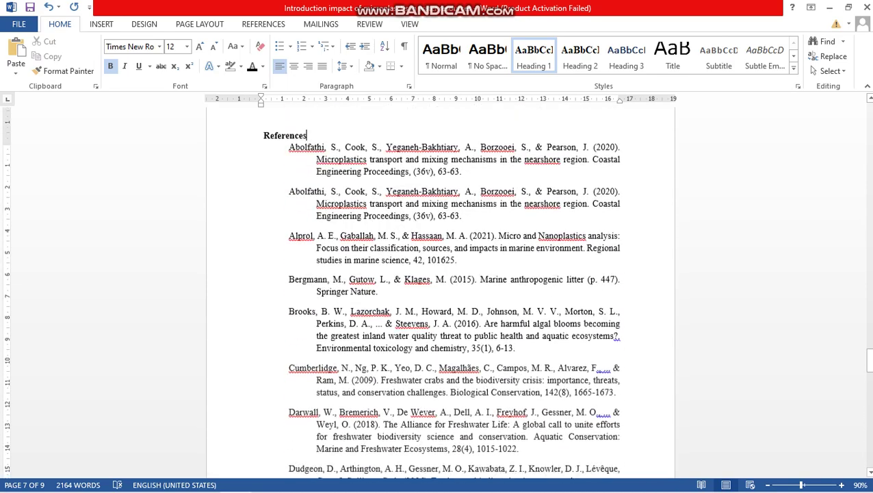
{"action": "scroll", "coordinate": [440, 294], "scroll_direction": "down", "scroll_amount": 1}
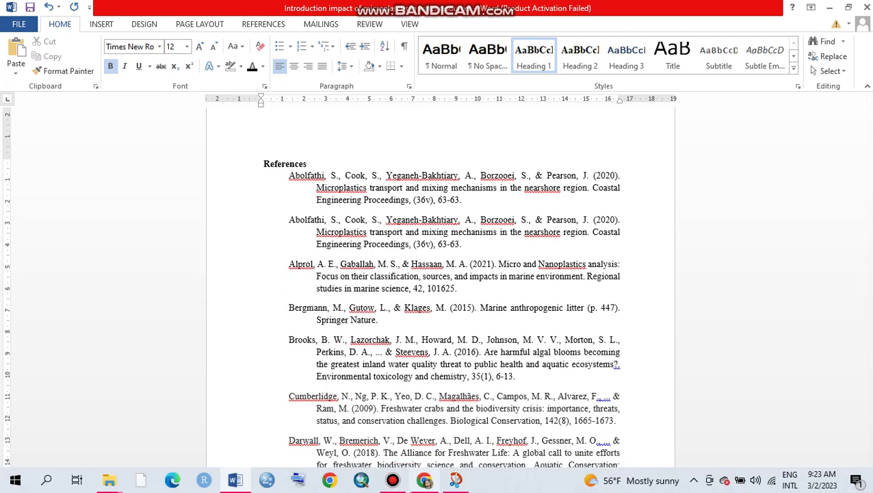
{"action": "mouse_move", "coordinate": [424, 480]}
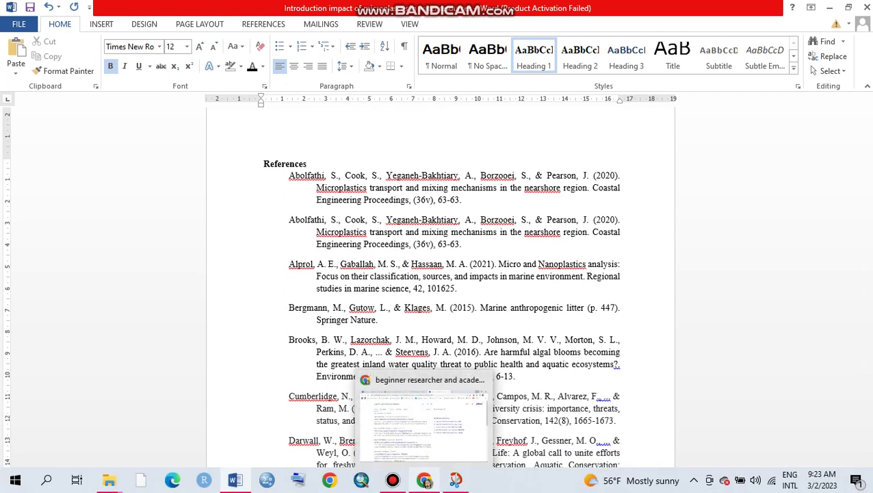